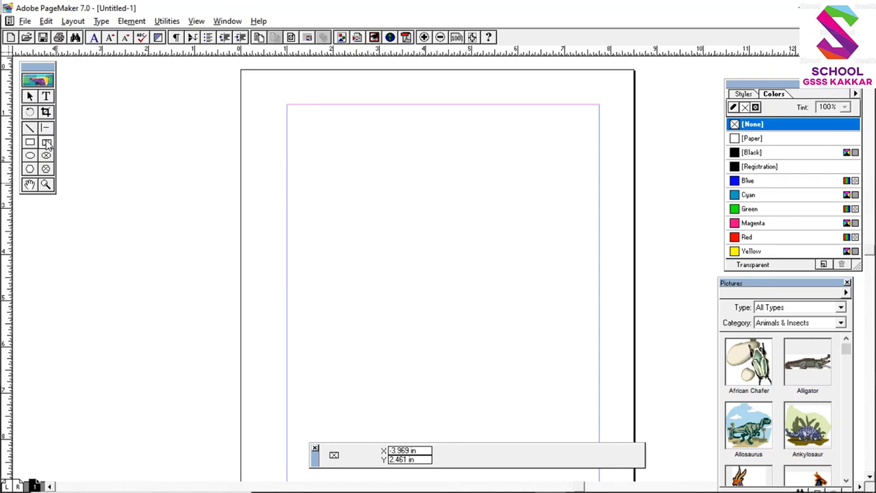
Draw a rectangular frame about 2.67 in wide and 1.38 in high in the upper part of the page.
{"action": "left_click_drag", "start_coordinate": [344, 175], "coordinate": [468, 240]}
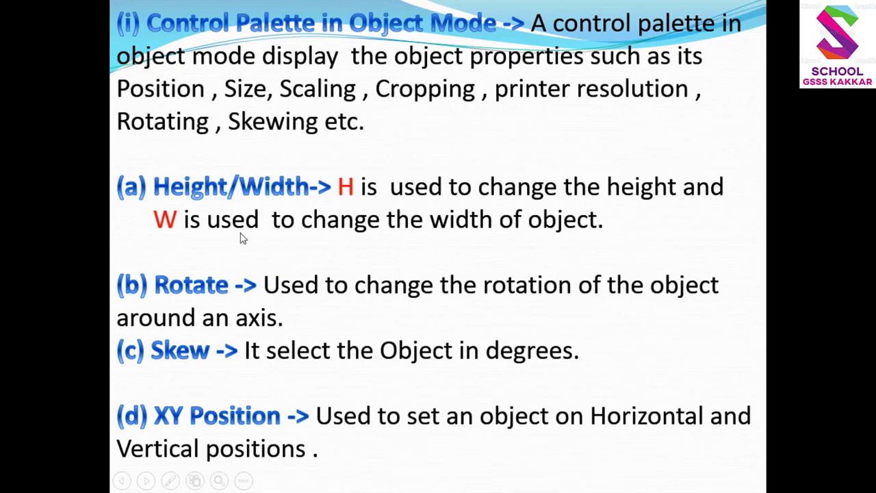
Switch to Adobe PageMaker and stretch the frame from its upper corner handle to about 4.84 in wide and 1.34 in high.
{"action": "key", "text": "alt+Tab"}
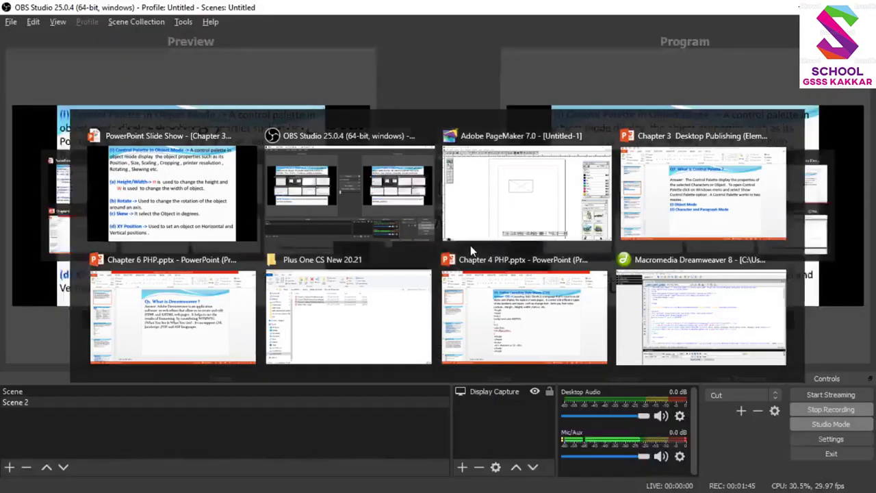
{"action": "key", "text": "alt+Tab"}
{"action": "key", "text": "alt+Tab"}
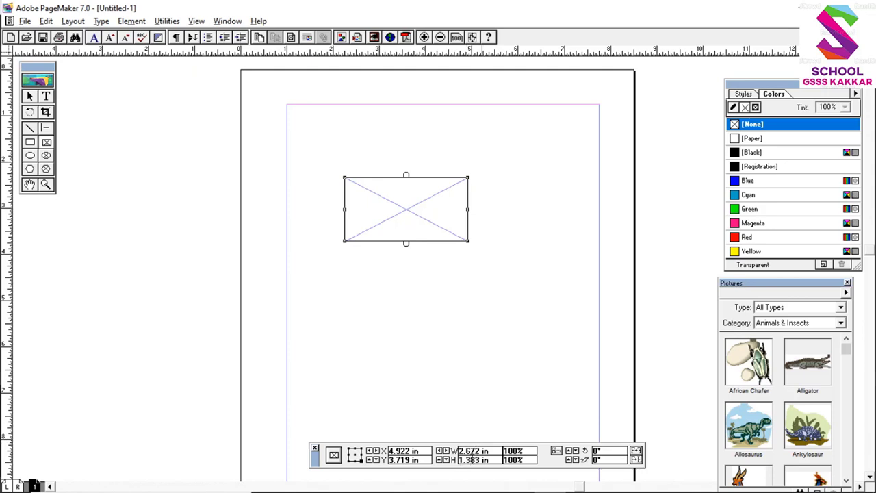
{"action": "left_click", "coordinate": [29, 96]}
{"action": "left_click", "coordinate": [491, 178]}
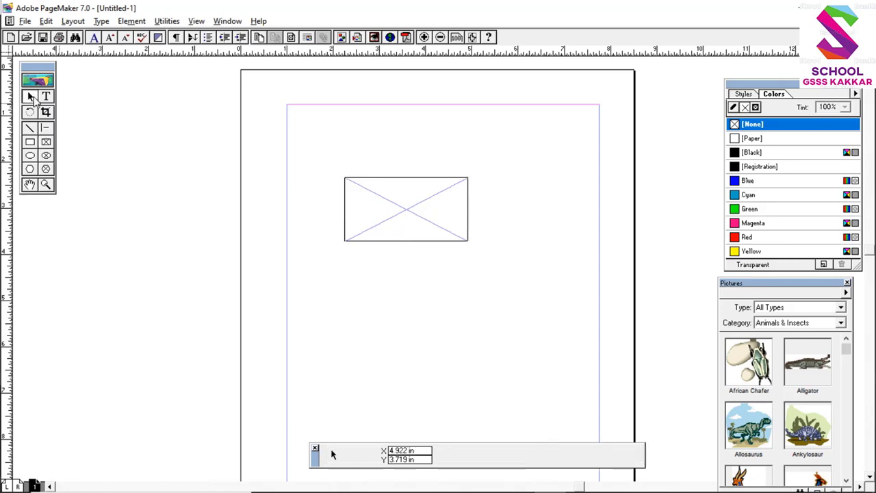
{"action": "left_click", "coordinate": [455, 193]}
{"action": "left_click_drag", "start_coordinate": [468, 181], "coordinate": [568, 180]}
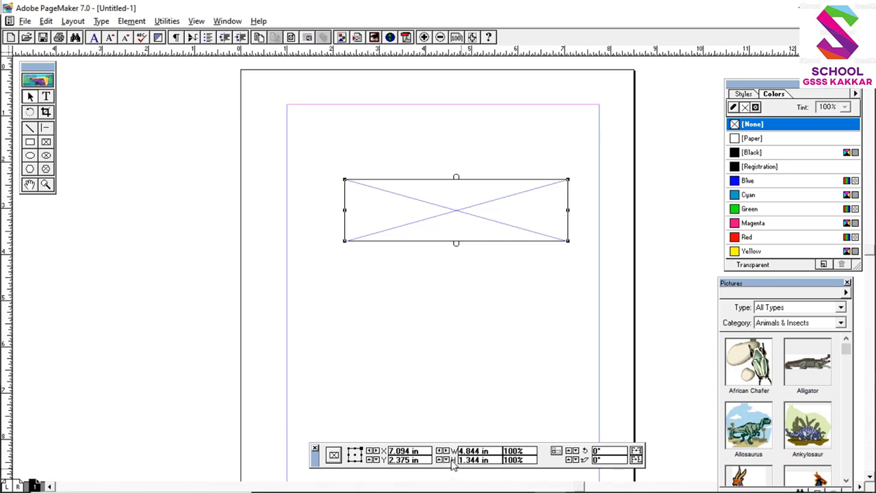
Switch to the PowerPoint slide show to read the description of the Rotate option.
{"action": "key", "text": "alt+Tab"}
{"action": "key", "text": "alt+Tab"}
{"action": "key", "text": "alt+Tab"}
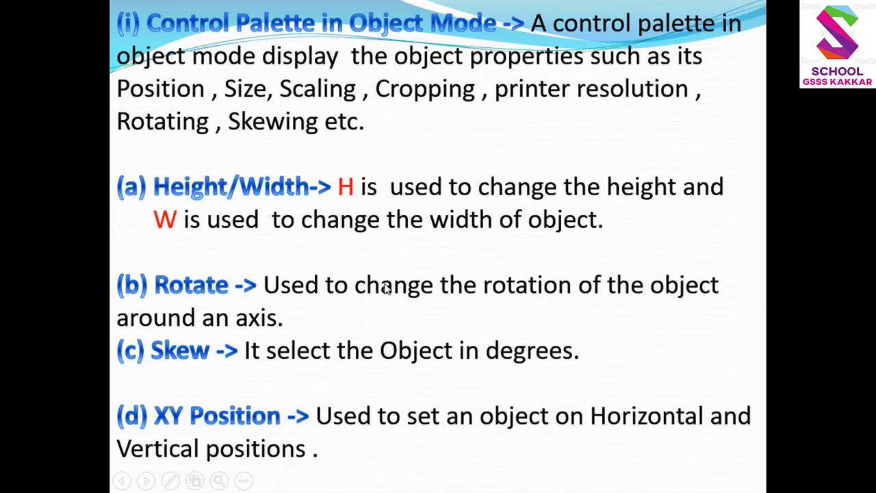
Switch back to Adobe PageMaker and rotate the frame to 1.6 degrees.
{"action": "key", "text": "alt+Tab"}
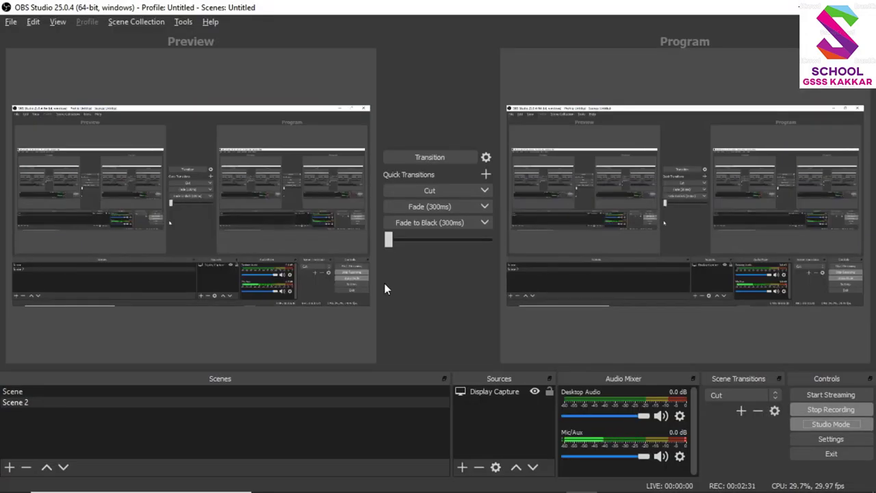
{"action": "key", "text": "alt+Tab"}
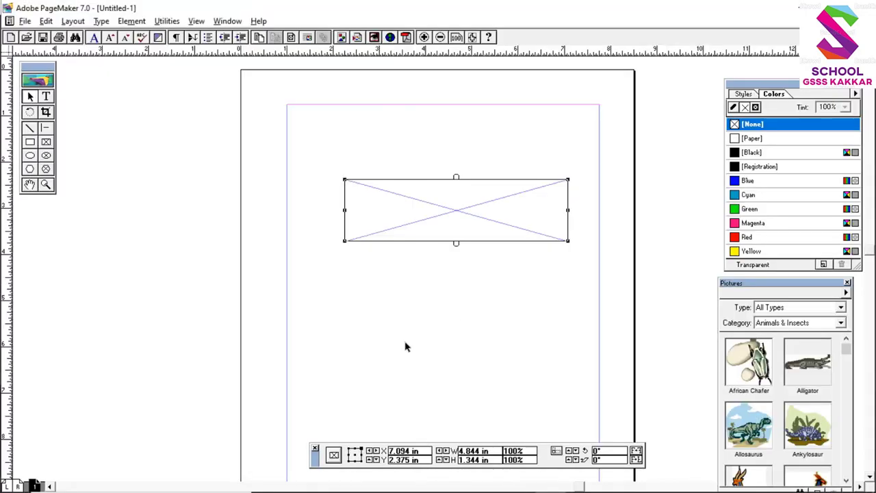
{"action": "type", "text": "1.6"}
{"action": "key", "text": "Return"}
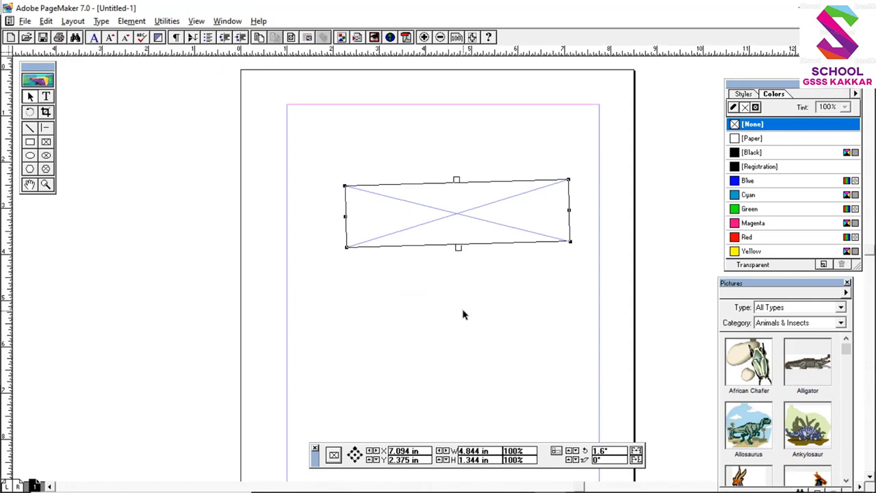
Nudge the frame's rotation in small increments, ending at 1.4 degrees.
{"action": "left_click", "coordinate": [572, 456]}
{"action": "left_click", "coordinate": [572, 456]}
{"action": "left_click", "coordinate": [571, 456]}
{"action": "left_click", "coordinate": [571, 456]}
{"action": "left_click", "coordinate": [571, 457]}
{"action": "left_click", "coordinate": [571, 457]}
{"action": "left_click", "coordinate": [571, 457]}
{"action": "left_click", "coordinate": [572, 457]}
{"action": "left_click", "coordinate": [572, 457]}
{"action": "left_click", "coordinate": [571, 456]}
{"action": "left_click", "coordinate": [572, 457]}
{"action": "left_click", "coordinate": [577, 457]}
{"action": "left_click", "coordinate": [577, 456]}
{"action": "left_click", "coordinate": [577, 456]}
{"action": "left_click", "coordinate": [577, 457]}
{"action": "left_click", "coordinate": [577, 457]}
{"action": "left_click", "coordinate": [577, 456]}
{"action": "left_click", "coordinate": [577, 457]}
{"action": "left_click", "coordinate": [577, 456]}
{"action": "left_click", "coordinate": [576, 456]}
{"action": "left_click", "coordinate": [577, 456]}
{"action": "left_click", "coordinate": [577, 456]}
{"action": "left_click", "coordinate": [577, 456]}
{"action": "left_click", "coordinate": [577, 456]}
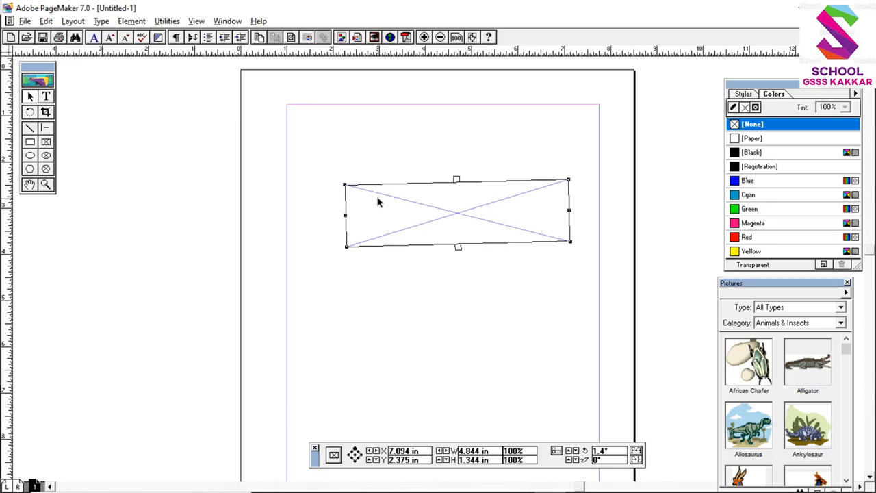
Delete the rotated frame and draw a plain rectangle about 2.88 in wide and 1.47 in high in its place.
{"action": "key", "text": "Delete"}
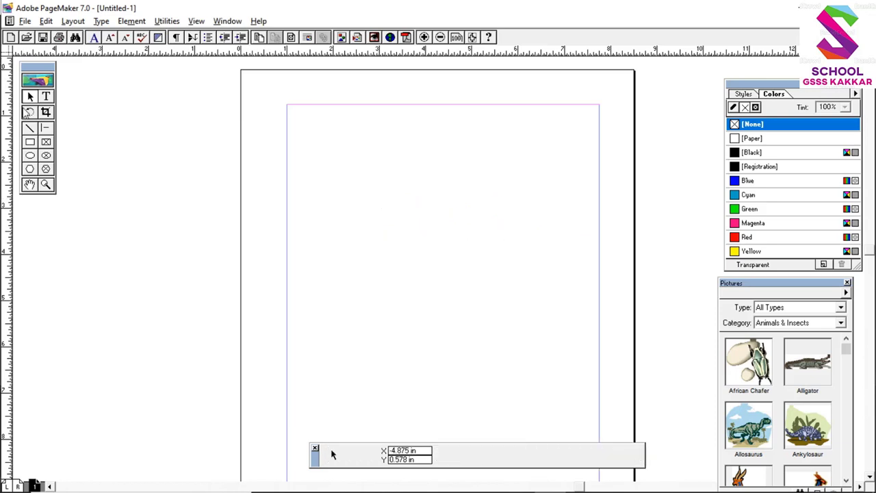
{"action": "left_click", "coordinate": [30, 143]}
{"action": "left_click_drag", "start_coordinate": [348, 196], "coordinate": [481, 262]}
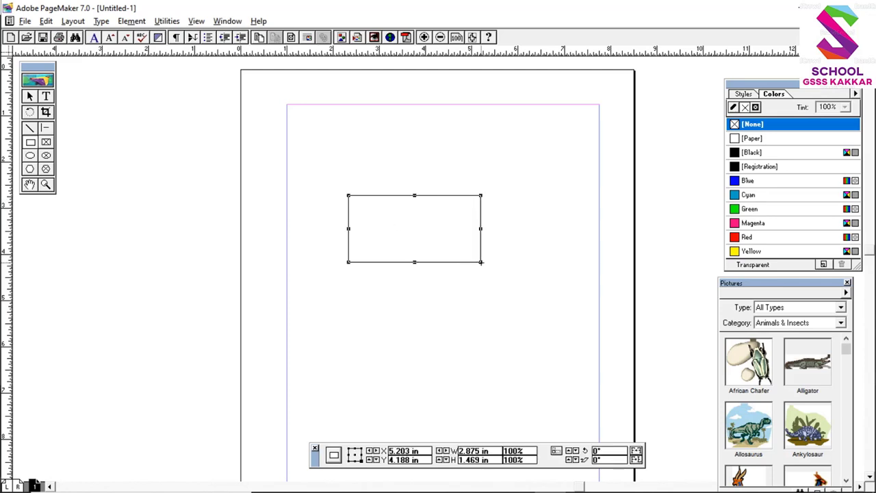
Increase the rectangle's skew angle in small increments to beyond 5.7 degrees, and deselect the rectangle.
{"action": "left_click", "coordinate": [569, 460]}
{"action": "left_click", "coordinate": [568, 460]}
{"action": "left_click", "coordinate": [569, 460]}
{"action": "left_click", "coordinate": [569, 460]}
{"action": "left_click", "coordinate": [568, 460]}
{"action": "left_click", "coordinate": [569, 460]}
{"action": "left_click", "coordinate": [568, 460]}
{"action": "left_click", "coordinate": [569, 460]}
{"action": "left_click", "coordinate": [568, 460]}
{"action": "left_click", "coordinate": [569, 460]}
{"action": "left_click", "coordinate": [569, 459]}
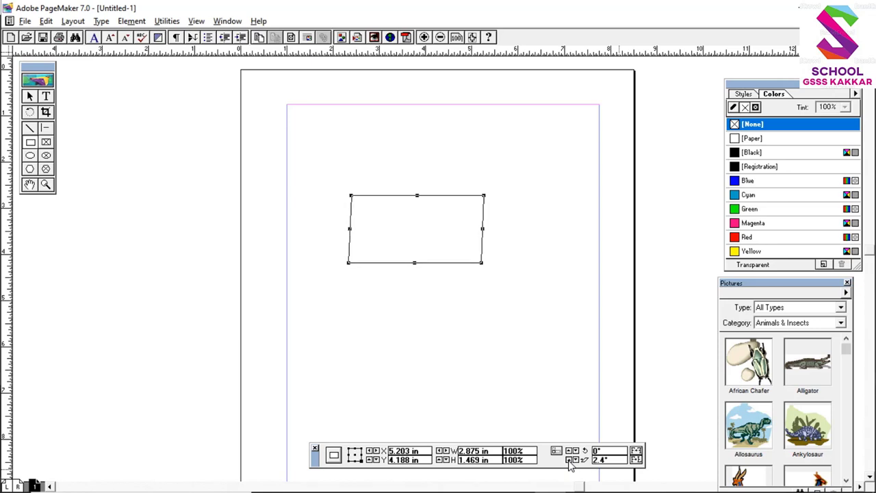
{"action": "left_click", "coordinate": [569, 460]}
{"action": "left_click", "coordinate": [569, 460]}
{"action": "left_click", "coordinate": [569, 459]}
{"action": "left_click", "coordinate": [569, 460]}
{"action": "left_click", "coordinate": [568, 460]}
{"action": "left_click", "coordinate": [568, 460]}
{"action": "left_click", "coordinate": [569, 460]}
{"action": "left_click", "coordinate": [569, 460]}
{"action": "left_click", "coordinate": [569, 460]}
{"action": "left_click", "coordinate": [569, 460]}
{"action": "left_click", "coordinate": [569, 460]}
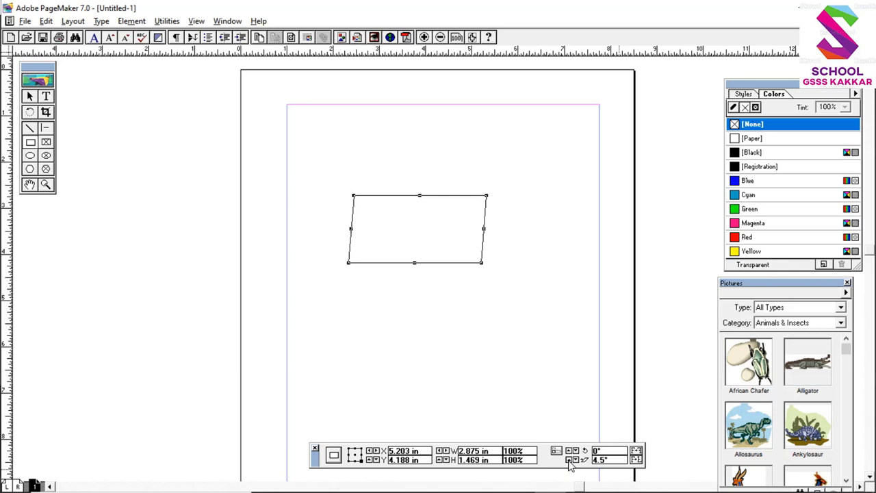
{"action": "left_click", "coordinate": [569, 459]}
{"action": "left_click", "coordinate": [568, 460]}
{"action": "left_click", "coordinate": [568, 460]}
{"action": "left_click", "coordinate": [568, 460]}
{"action": "left_click", "coordinate": [569, 460]}
{"action": "left_click", "coordinate": [569, 460]}
{"action": "left_click", "coordinate": [569, 460]}
{"action": "left_click", "coordinate": [568, 459]}
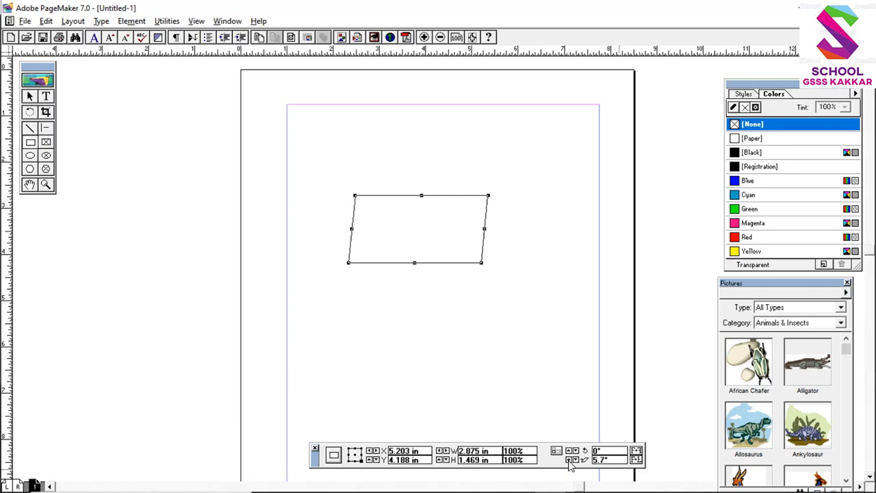
{"action": "left_click", "coordinate": [569, 460]}
{"action": "left_click", "coordinate": [569, 459]}
{"action": "left_click", "coordinate": [569, 460]}
{"action": "left_click", "coordinate": [568, 460]}
{"action": "left_click", "coordinate": [568, 460]}
{"action": "left_click", "coordinate": [568, 460]}
{"action": "left_click", "coordinate": [569, 460]}
{"action": "left_click", "coordinate": [568, 460]}
{"action": "left_click", "coordinate": [569, 460]}
{"action": "left_click", "coordinate": [569, 460]}
{"action": "left_click", "coordinate": [569, 459]}
{"action": "left_click", "coordinate": [569, 460]}
{"action": "left_click", "coordinate": [569, 460]}
{"action": "left_click", "coordinate": [569, 460]}
{"action": "left_click", "coordinate": [569, 460]}
{"action": "left_click", "coordinate": [569, 460]}
{"action": "left_click", "coordinate": [568, 460]}
{"action": "left_click", "coordinate": [569, 460]}
{"action": "left_click", "coordinate": [569, 460]}
{"action": "left_click", "coordinate": [569, 460]}
{"action": "left_click", "coordinate": [569, 460]}
{"action": "left_click", "coordinate": [303, 277]}
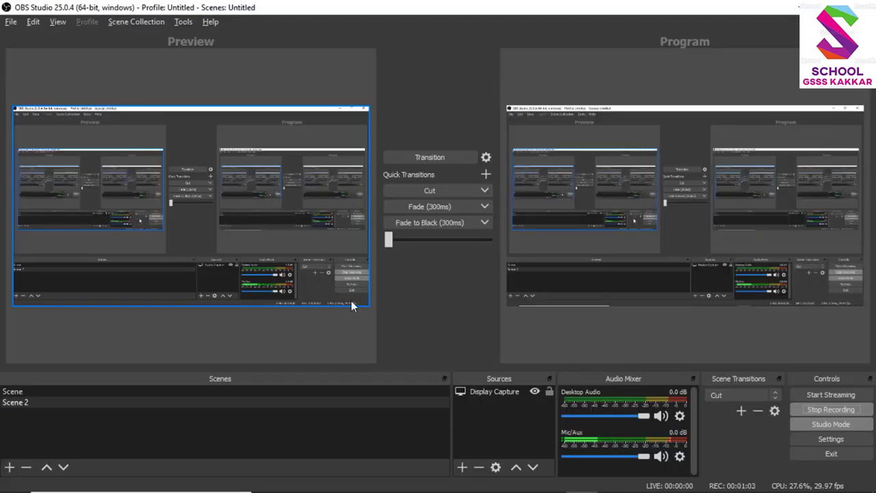
Read the XY Position description in the PowerPoint slide show and return to Adobe PageMaker.
{"action": "key", "text": "alt+Tab"}
{"action": "key", "text": "alt+Tab"}
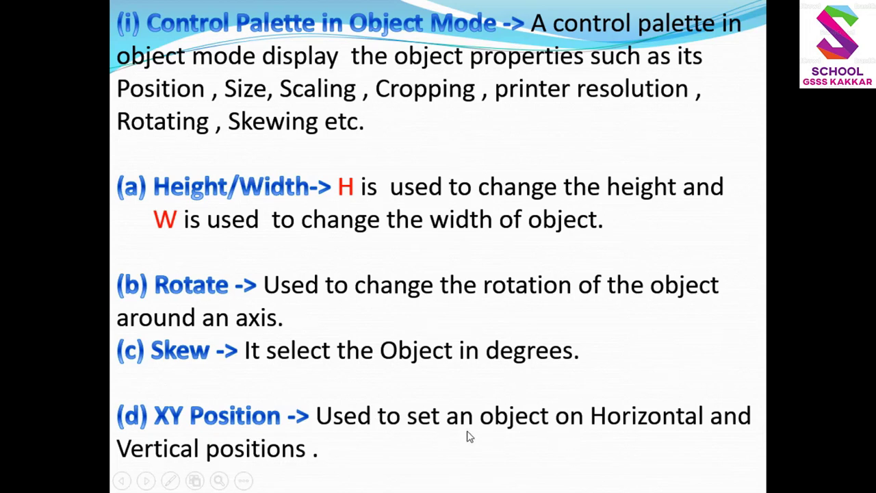
{"action": "key", "text": "alt+Tab"}
{"action": "key", "text": "alt+Tab"}
{"action": "key", "text": "alt+Tab"}
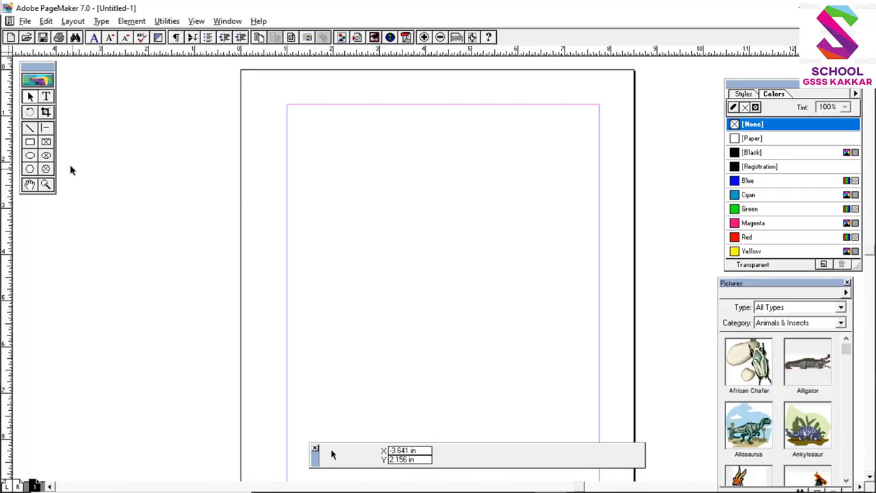